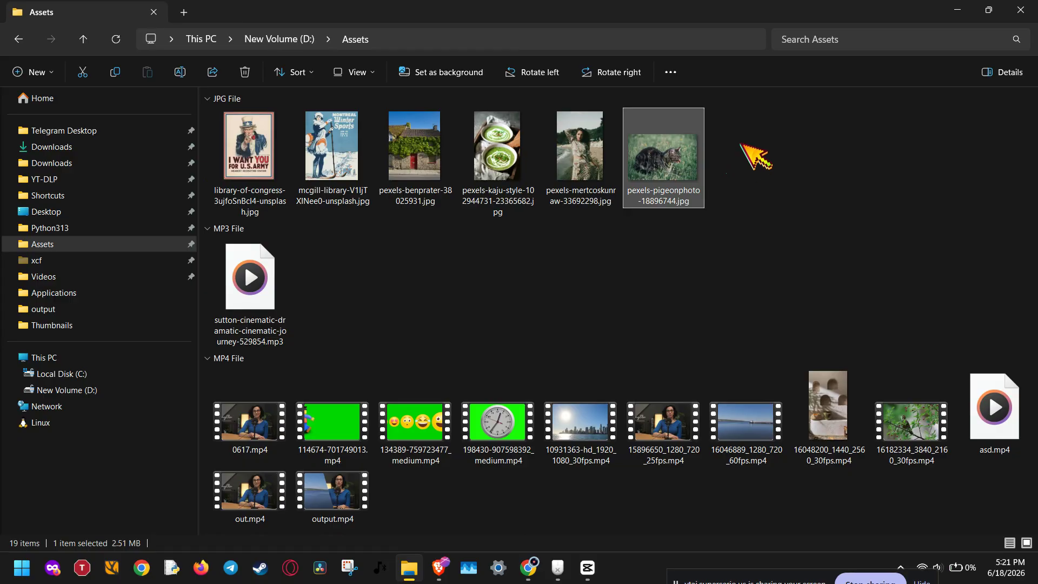
- Place the woman's portrait photo on a new track above asd.mp4, about a quarter of the way along it
{"action": "left_click_drag", "start_coordinate": [764, 153], "coordinate": [174, 290]}
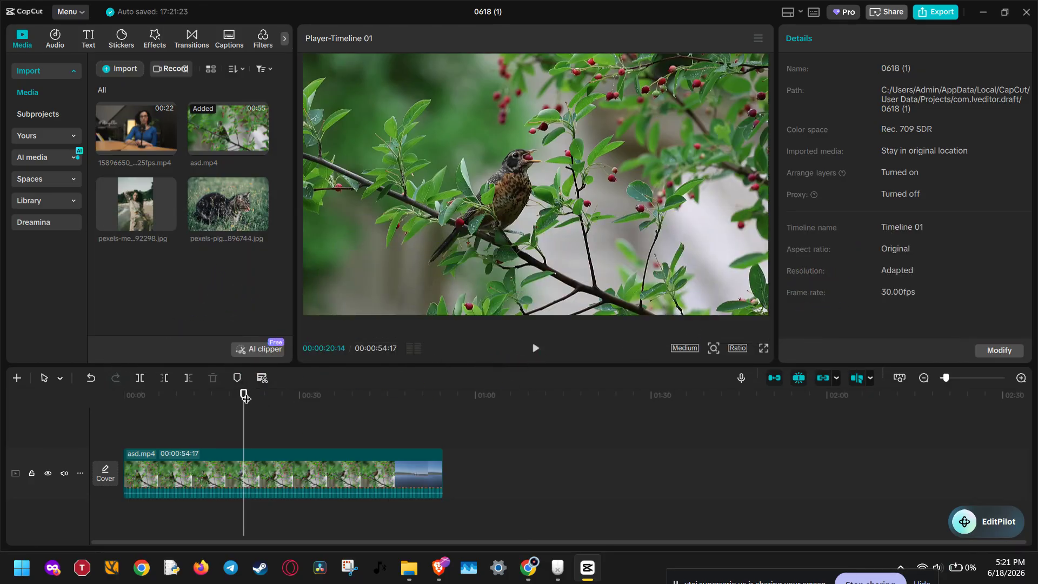
{"action": "left_click_drag", "start_coordinate": [244, 398], "coordinate": [116, 405]}
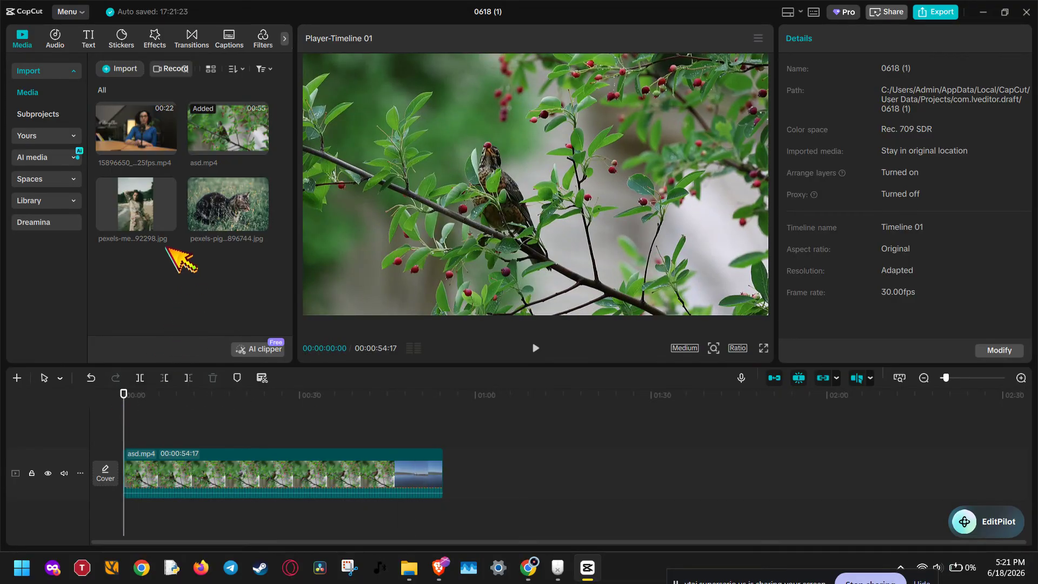
{"action": "left_click_drag", "start_coordinate": [146, 207], "coordinate": [139, 215]}
{"action": "mouse_move", "coordinate": [175, 298]}
{"action": "left_mouse_down"}
{"action": "mouse_move", "coordinate": [206, 341]}
{"action": "mouse_move", "coordinate": [203, 431]}
{"action": "left_mouse_up"}
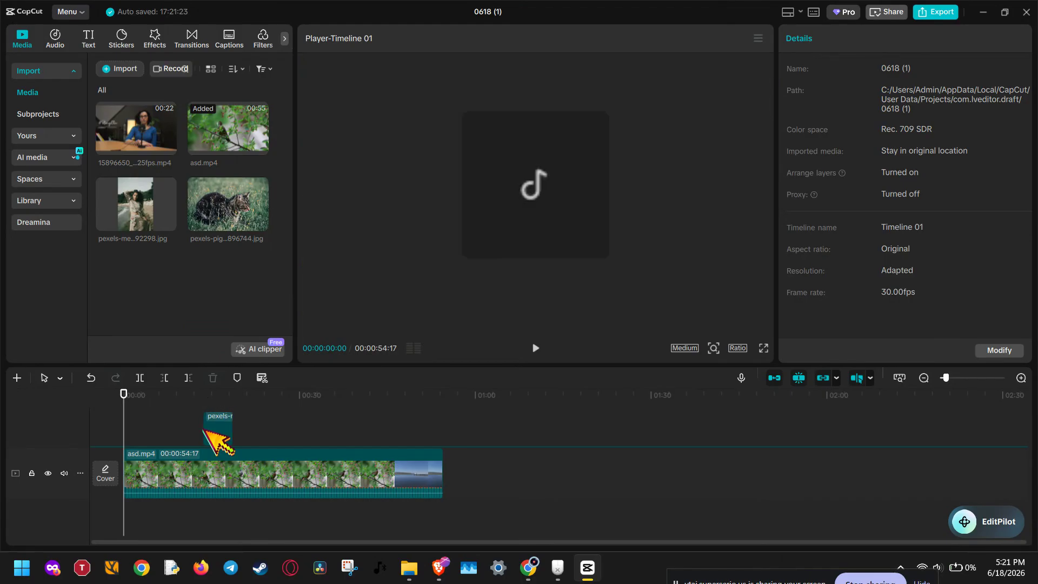
- Replace the portrait clip on the upper track with the cat photo, keeping the original video effect
{"action": "left_click", "coordinate": [208, 258]}
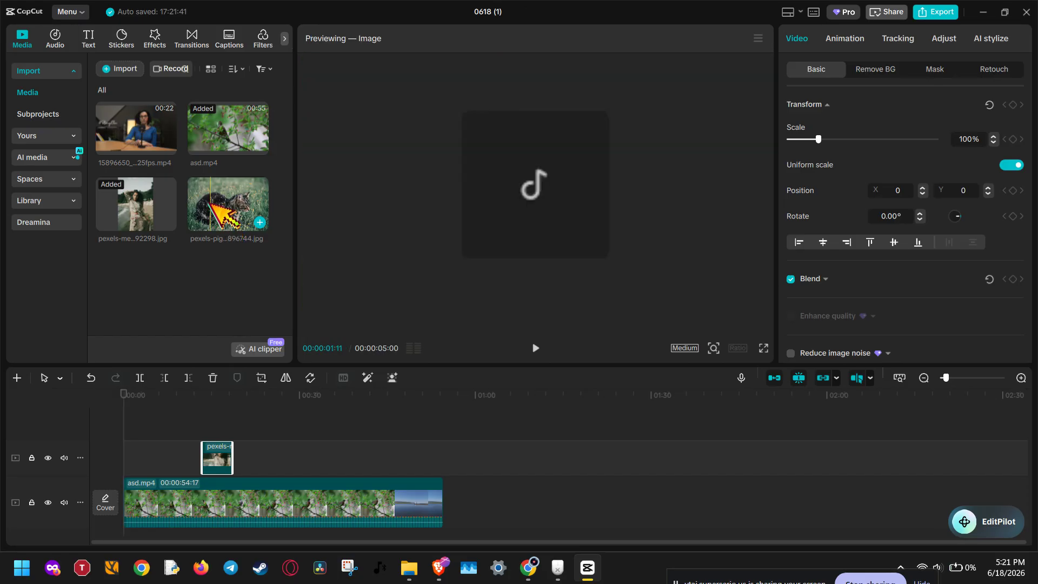
{"action": "left_click_drag", "start_coordinate": [246, 351], "coordinate": [210, 465]}
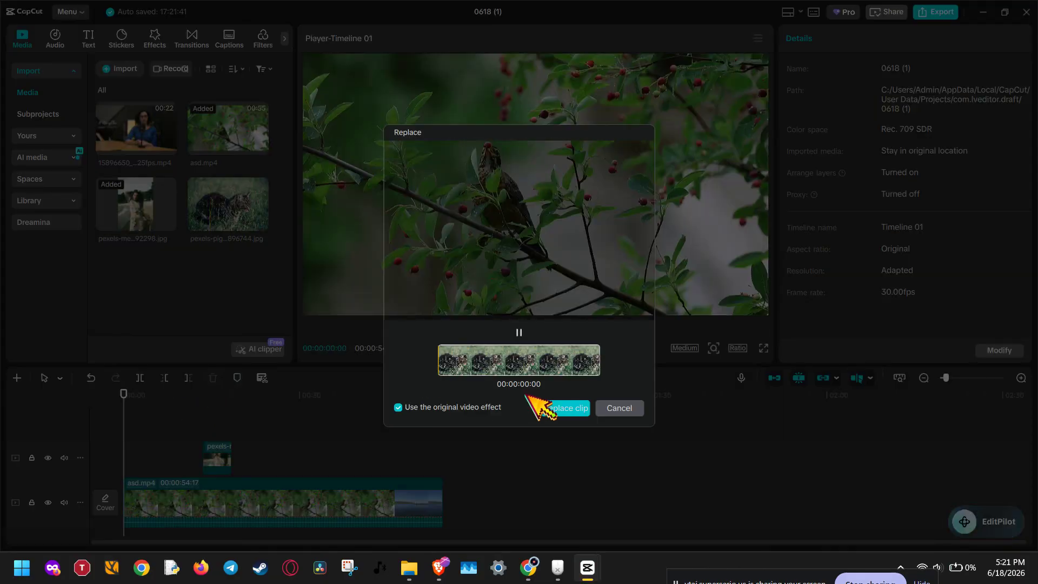
{"action": "left_click", "coordinate": [565, 408]}
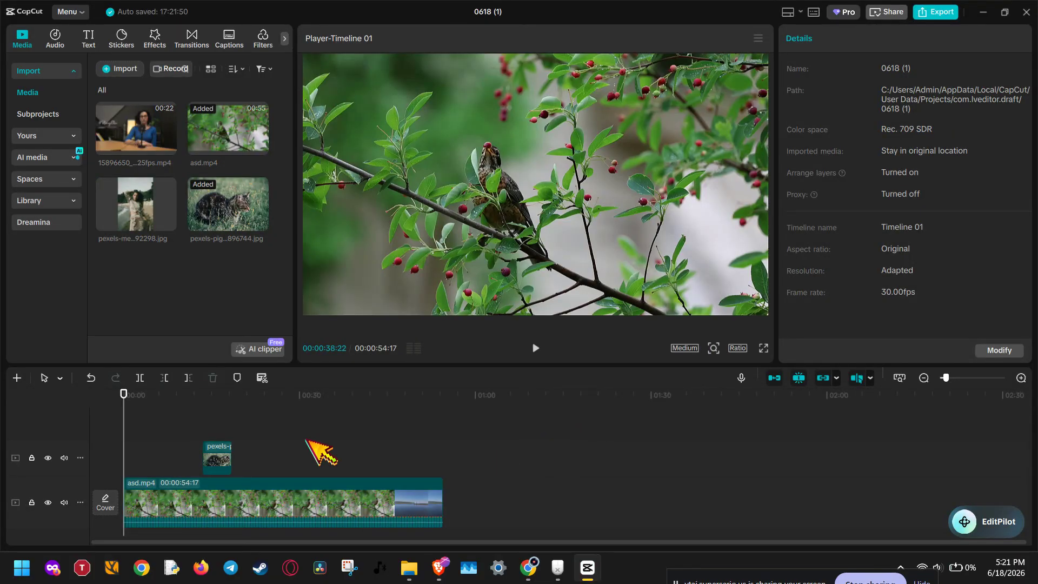
- Hide the asd.mp4 track and extend the end of the cat photo clip to a duration of about 26 seconds
{"action": "left_click", "coordinate": [195, 398]}
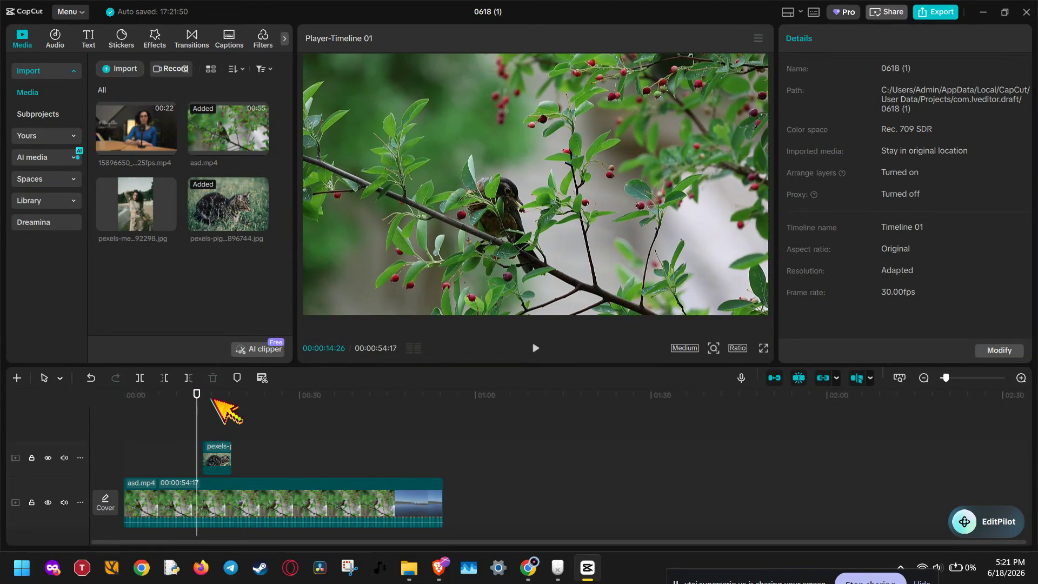
{"action": "left_click", "coordinate": [211, 400]}
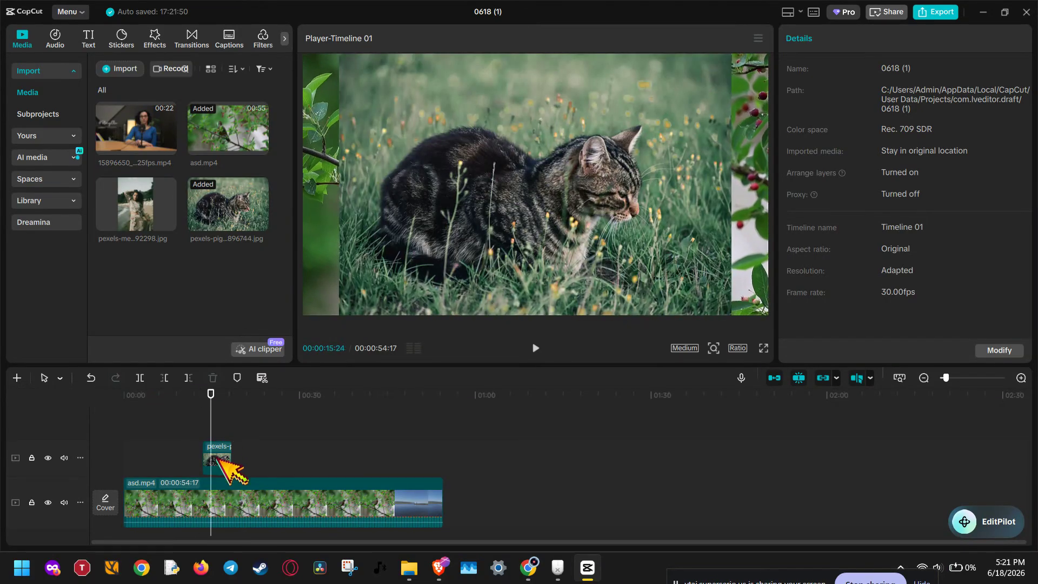
{"action": "left_click", "coordinate": [222, 461]}
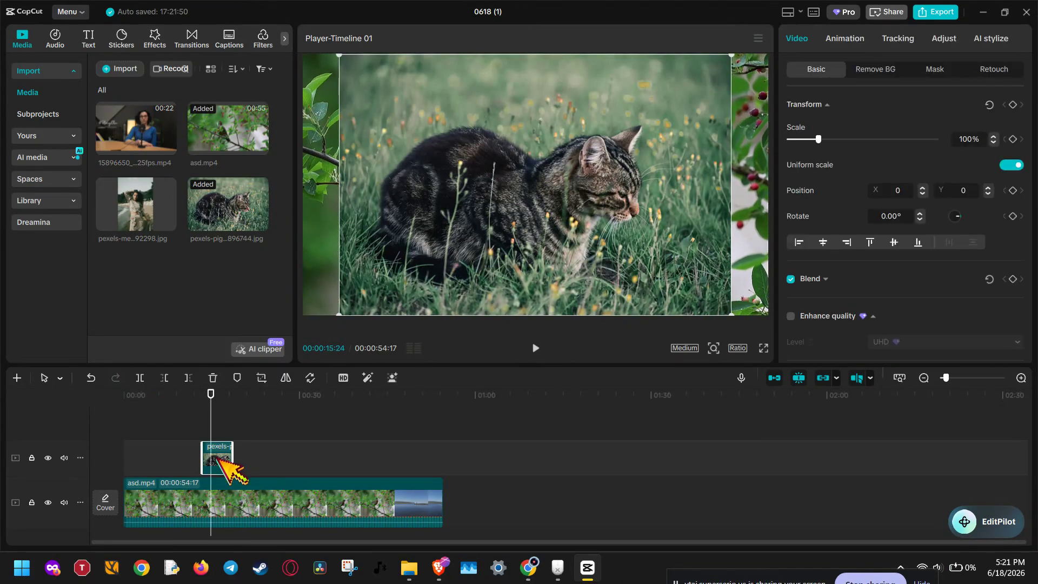
{"action": "left_click", "coordinate": [48, 502]}
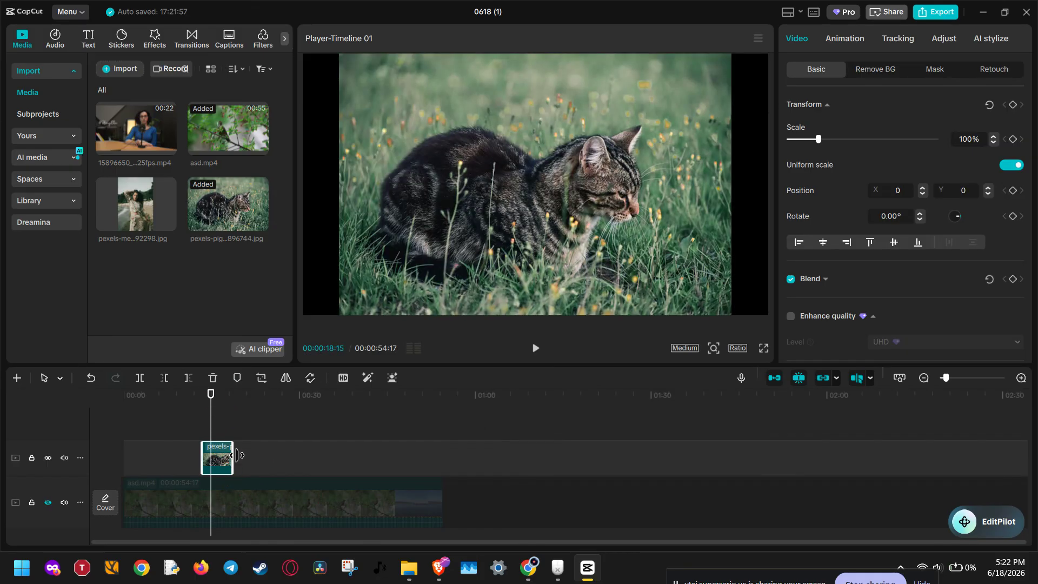
{"action": "left_click_drag", "start_coordinate": [232, 455], "coordinate": [358, 455]}
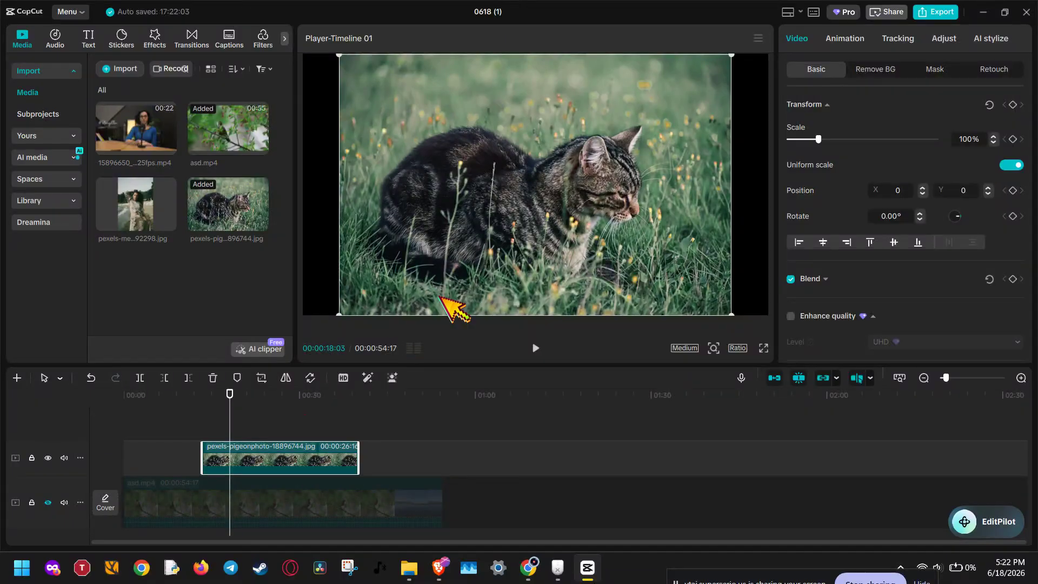
- At 00:00:16:08, move the cat photo past the frame's left edge to X -3539 and set Transform keyframes there
{"action": "left_click", "coordinate": [219, 407]}
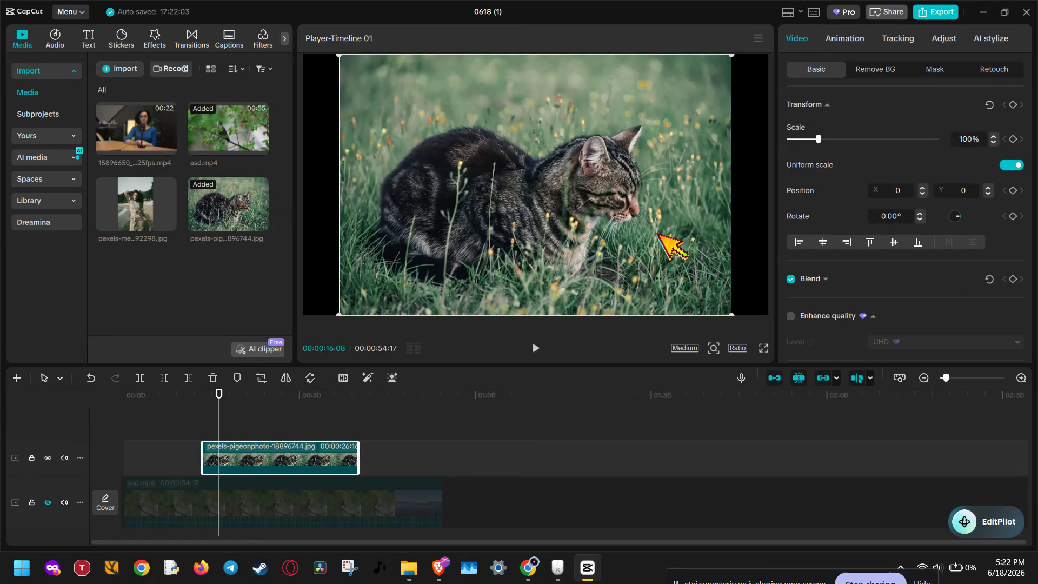
{"action": "left_click_drag", "start_coordinate": [507, 237], "coordinate": [232, 237]}
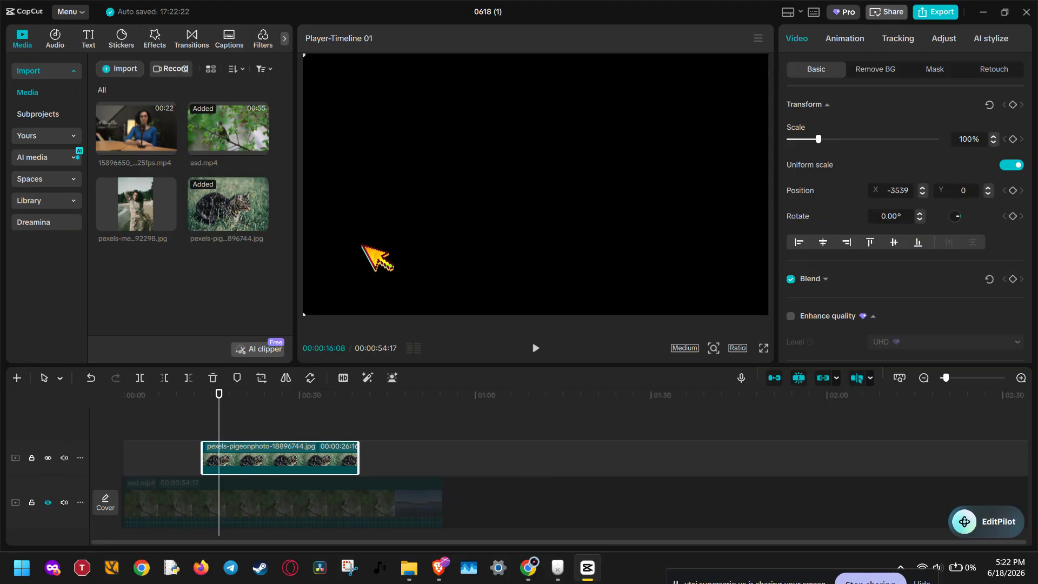
{"action": "left_click", "coordinate": [526, 204]}
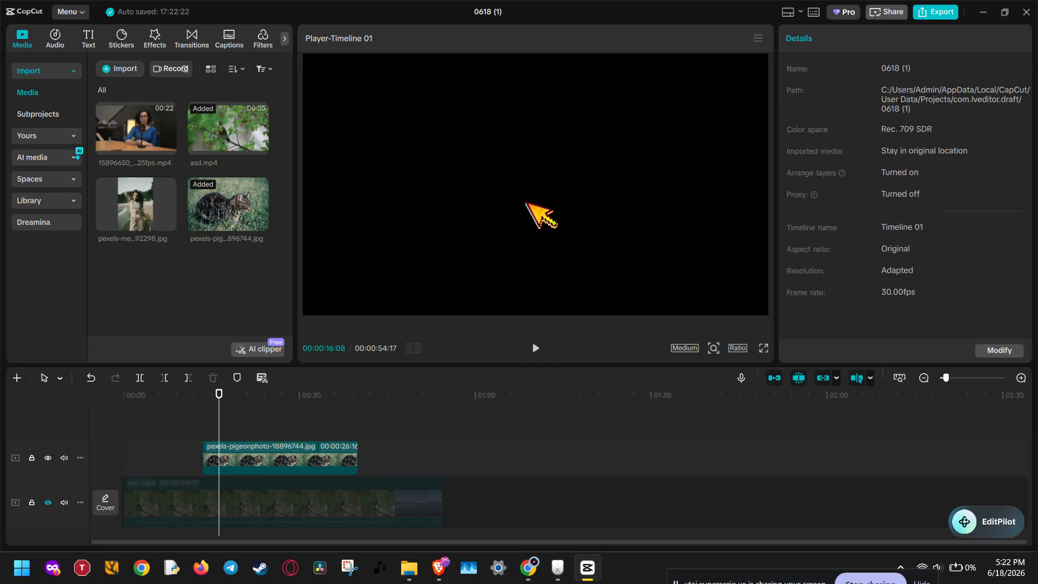
{"action": "scroll", "coordinate": [526, 203], "scroll_direction": "down", "scroll_amount": 3}
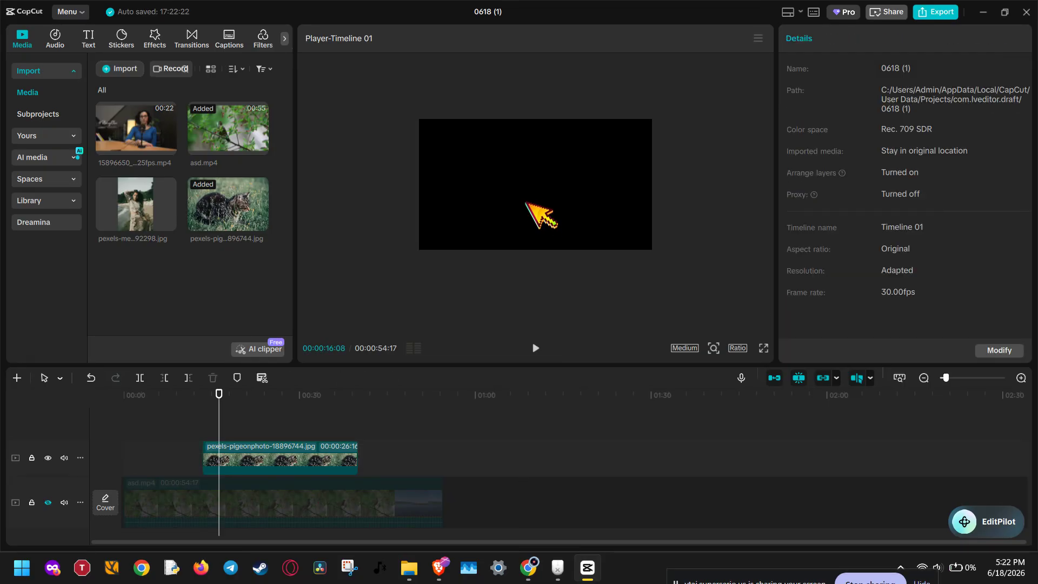
{"action": "left_click", "coordinate": [339, 460]}
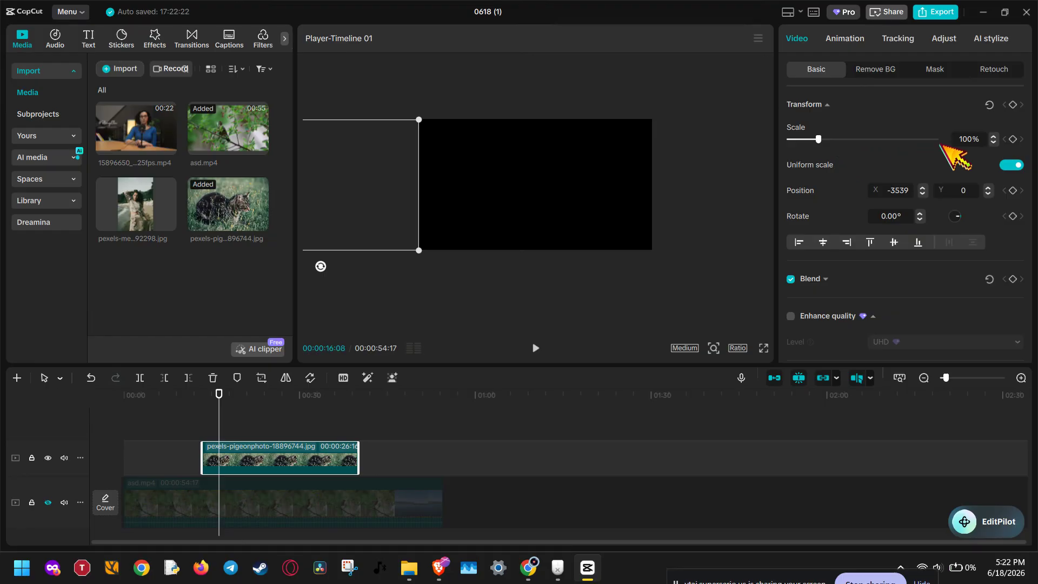
{"action": "left_click", "coordinate": [1012, 139]}
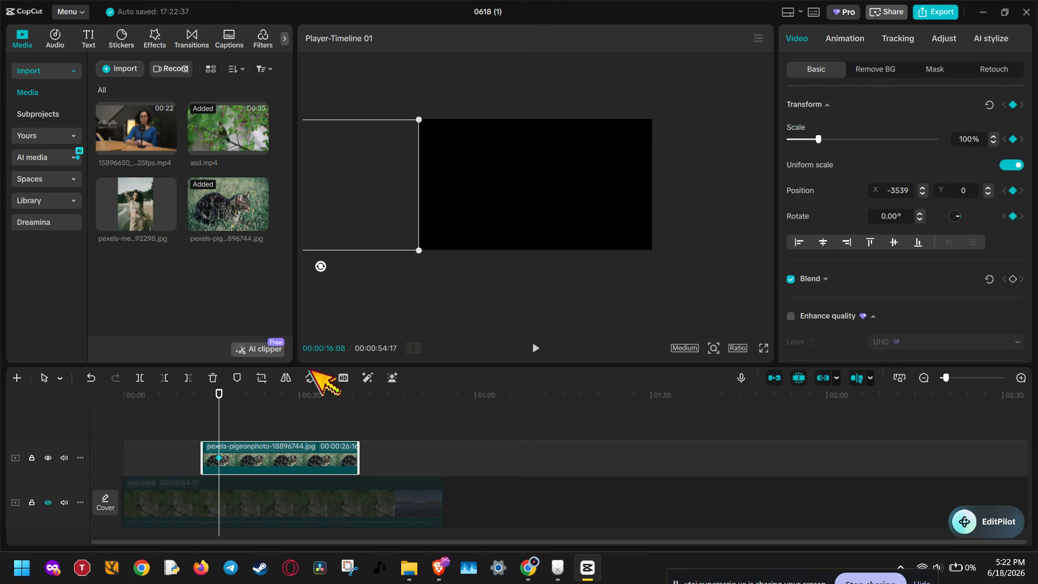
- At 00:00:22:02, move the cat photo back into the frame, to about X 90 and Y 0
{"action": "left_click", "coordinate": [312, 400]}
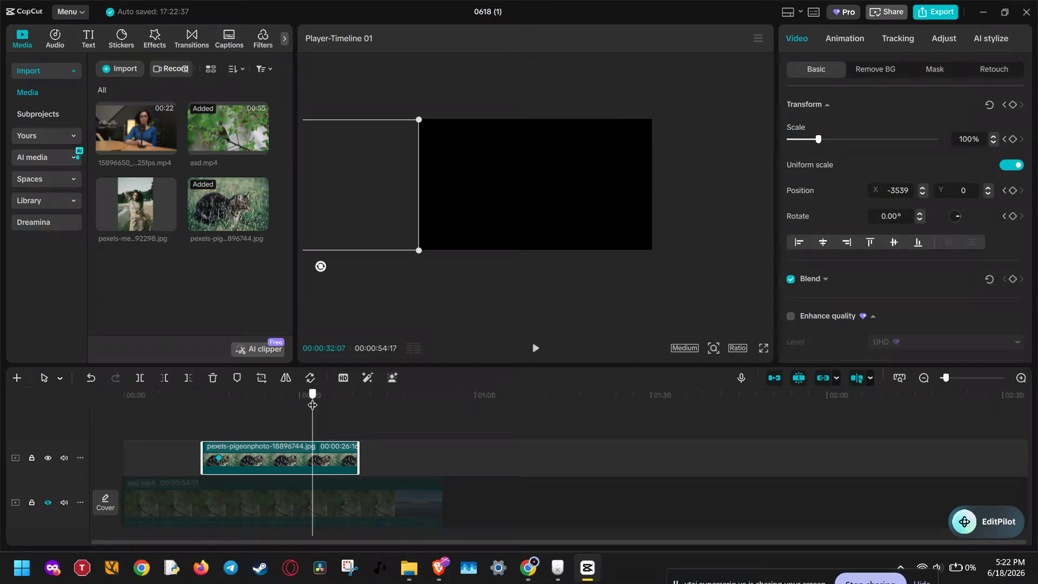
{"action": "left_click_drag", "start_coordinate": [306, 402], "coordinate": [263, 406]}
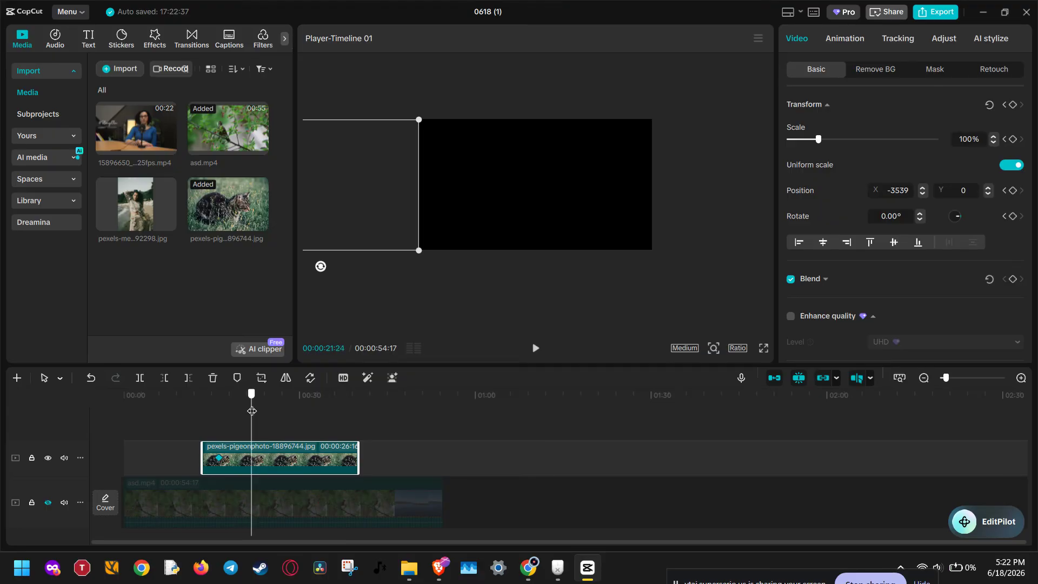
{"action": "left_click_drag", "start_coordinate": [252, 411], "coordinate": [253, 410]}
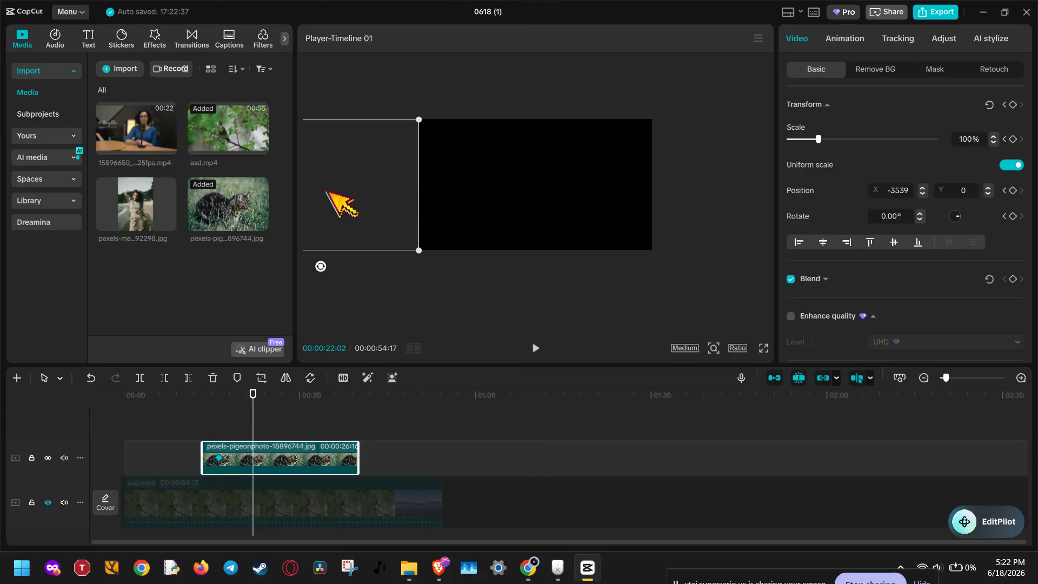
{"action": "left_click_drag", "start_coordinate": [384, 196], "coordinate": [548, 192]}
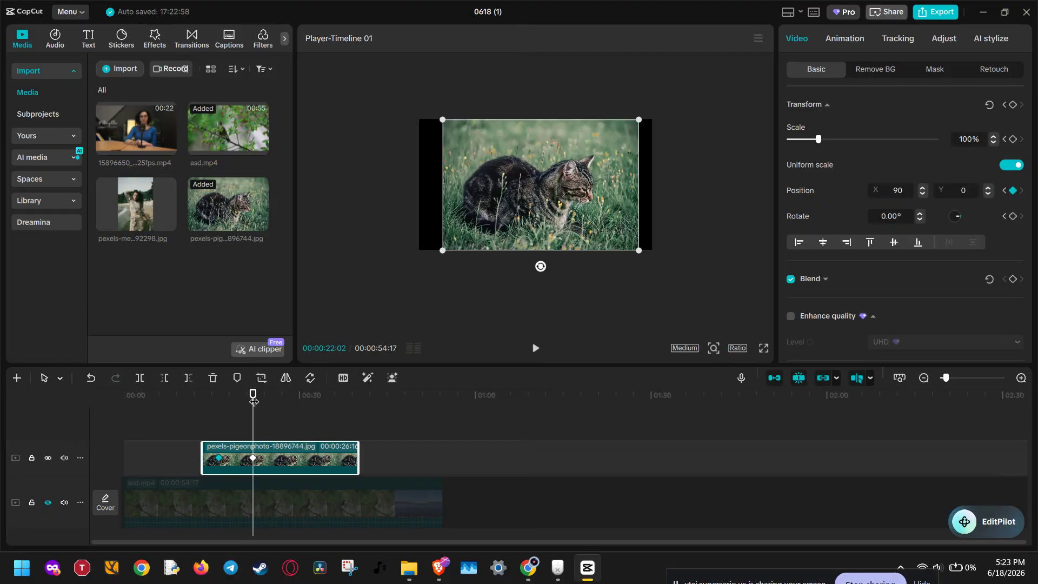
- Scale the cat photo to 118% at the 00:00:22:02 keyframe and centre it at X 0, Y 0
{"action": "mouse_move", "coordinate": [254, 400]}
{"action": "left_mouse_down"}
{"action": "mouse_move", "coordinate": [283, 403]}
{"action": "mouse_move", "coordinate": [255, 407]}
{"action": "left_mouse_up"}
{"action": "left_click_drag", "start_coordinate": [819, 139], "coordinate": [824, 139]}
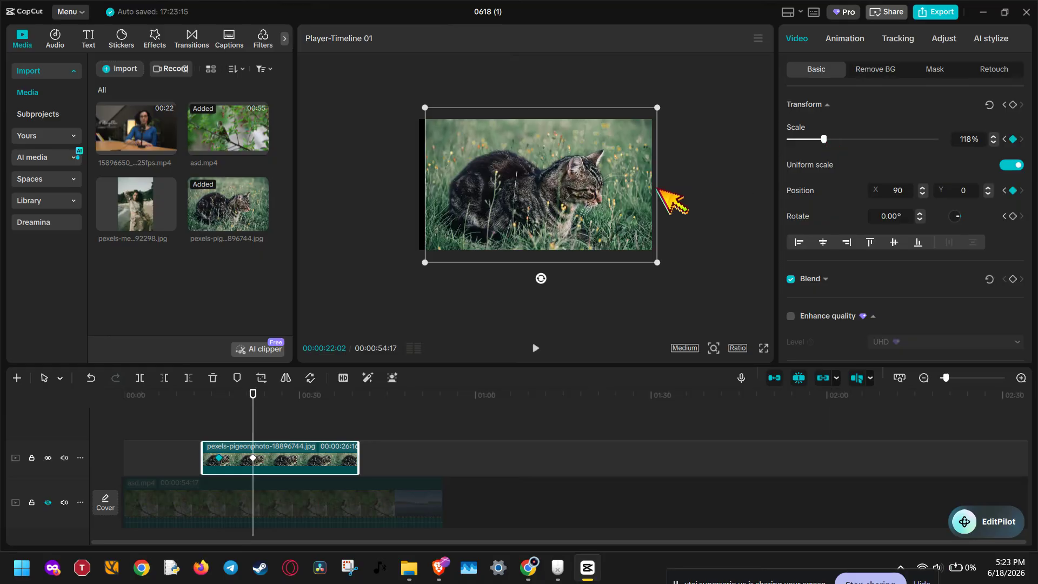
{"action": "left_click_drag", "start_coordinate": [579, 196], "coordinate": [589, 198]}
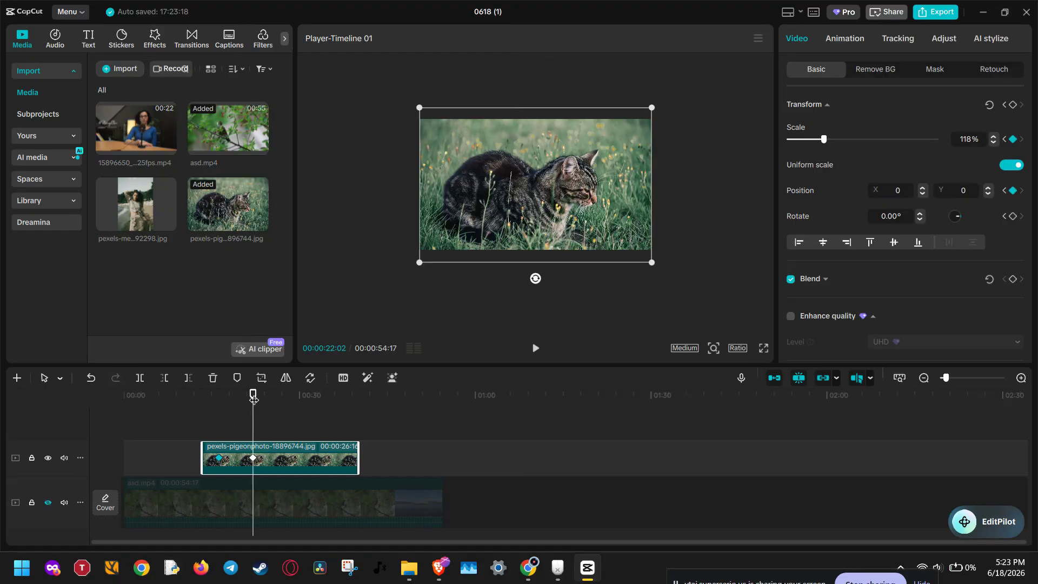
- Add a Transform keyframe at 00:00:26:23, and at 00:00:33:10 move the cat photo past the frame's right edge to X 3837
{"action": "left_click_drag", "start_coordinate": [256, 399], "coordinate": [281, 399]}
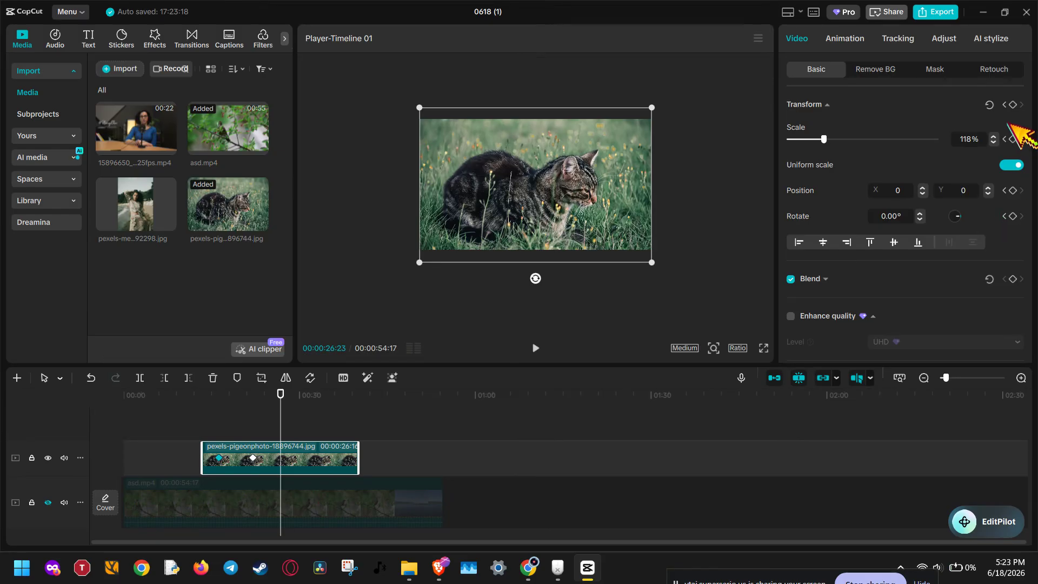
{"action": "left_click", "coordinate": [1013, 104]}
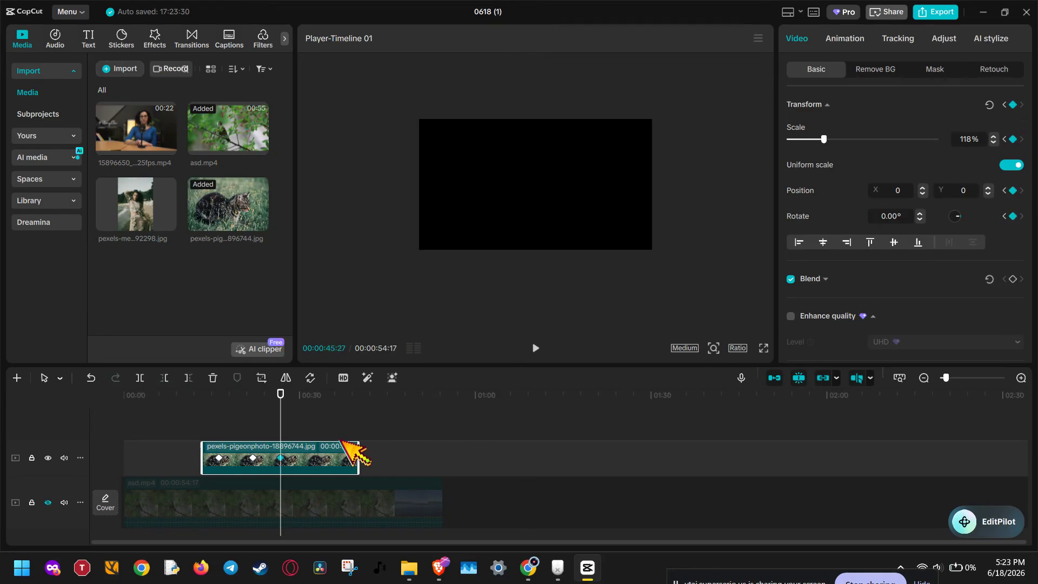
{"action": "left_click_drag", "start_coordinate": [280, 399], "coordinate": [318, 399]}
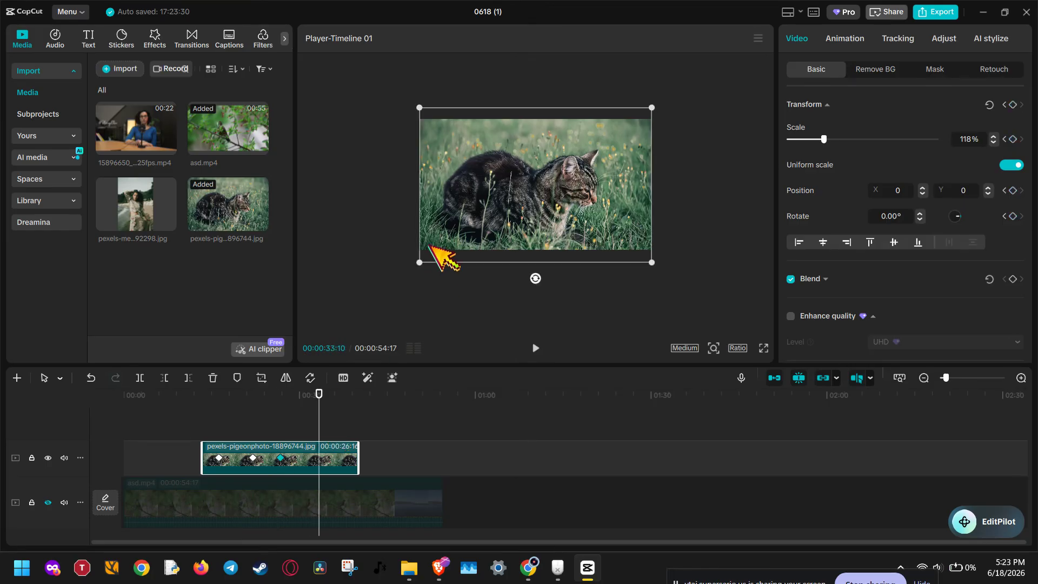
{"action": "left_click_drag", "start_coordinate": [431, 217], "coordinate": [670, 220]}
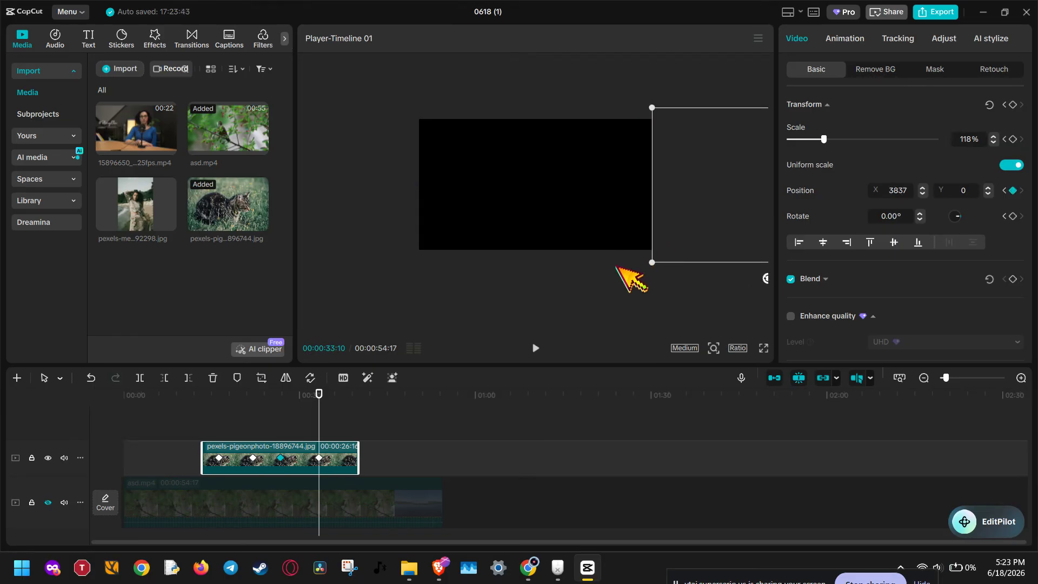
- Play back the cat photo's slide-in and slide-out motion from the start of its clip
{"action": "left_click_drag", "start_coordinate": [318, 400], "coordinate": [208, 424]}
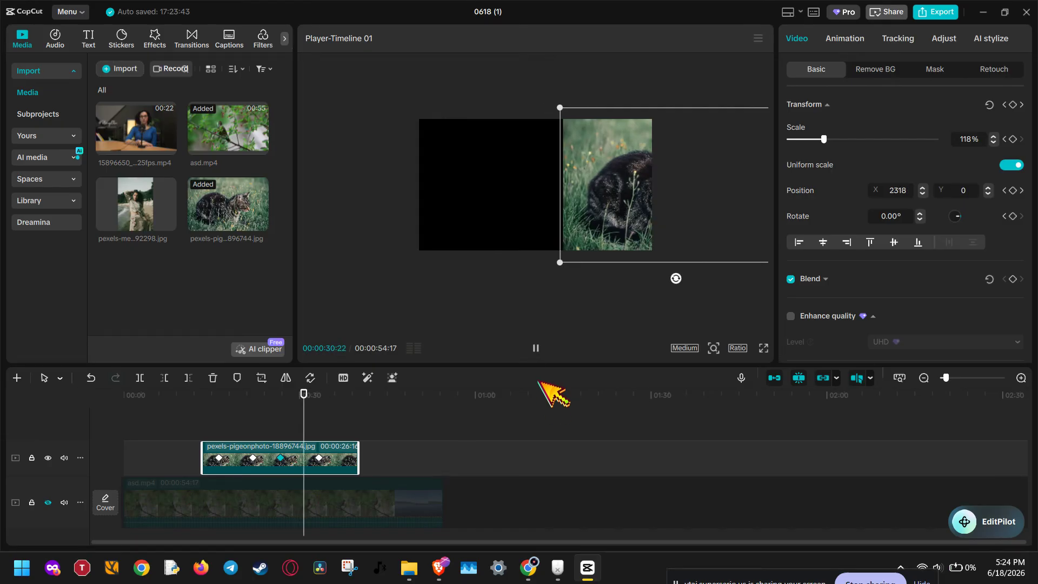
{"action": "left_click", "coordinate": [536, 348]}
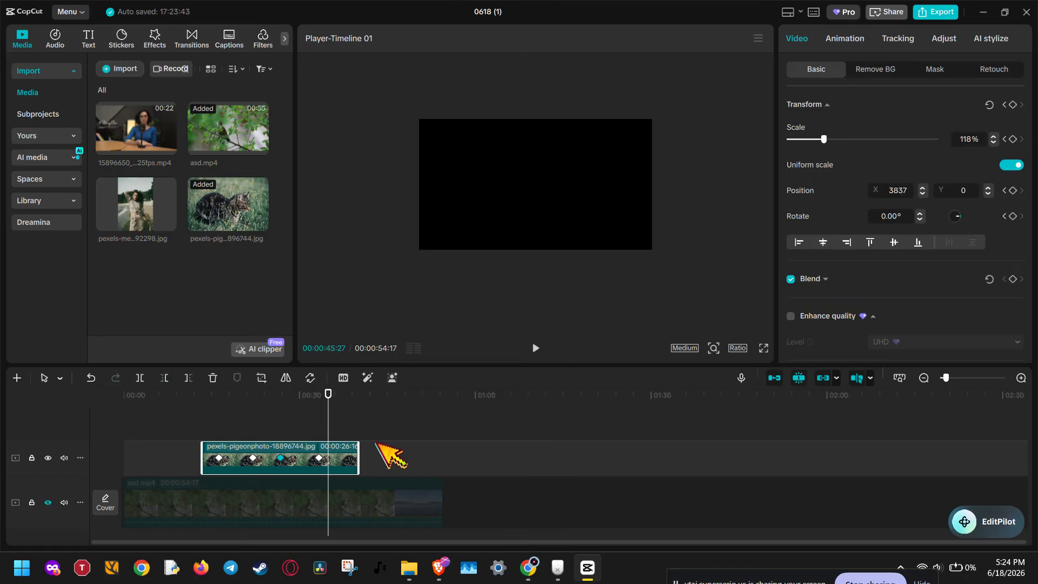
{"action": "left_click_drag", "start_coordinate": [328, 394], "coordinate": [288, 394]}
- Place the woman's portrait photo after the cat clip on the upper track and lengthen it to about 10 seconds
{"action": "left_click_drag", "start_coordinate": [154, 201], "coordinate": [306, 351]}
{"action": "left_click_drag", "start_coordinate": [381, 470], "coordinate": [371, 463]}
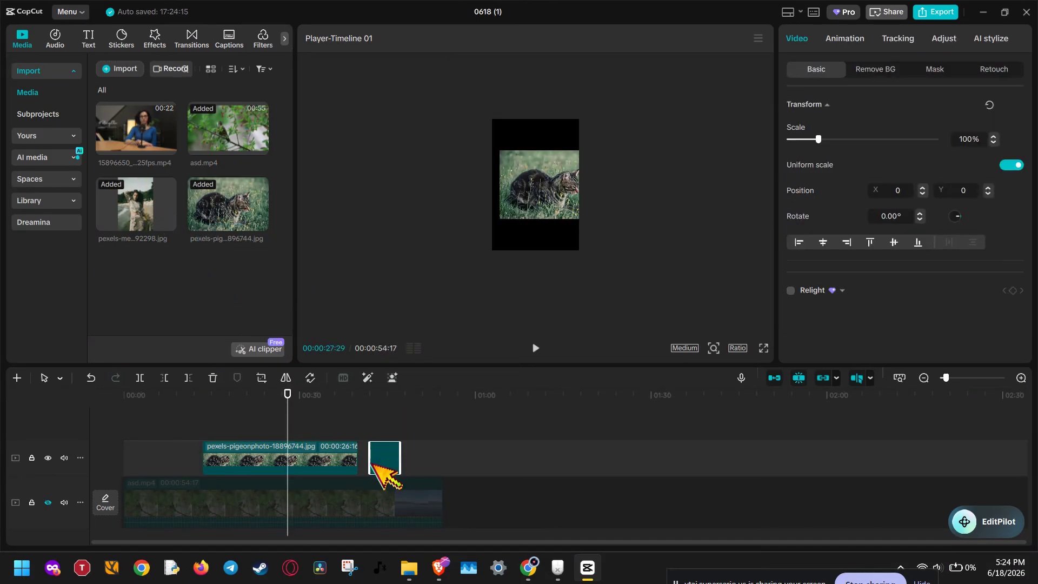
{"action": "left_click", "coordinate": [377, 401]}
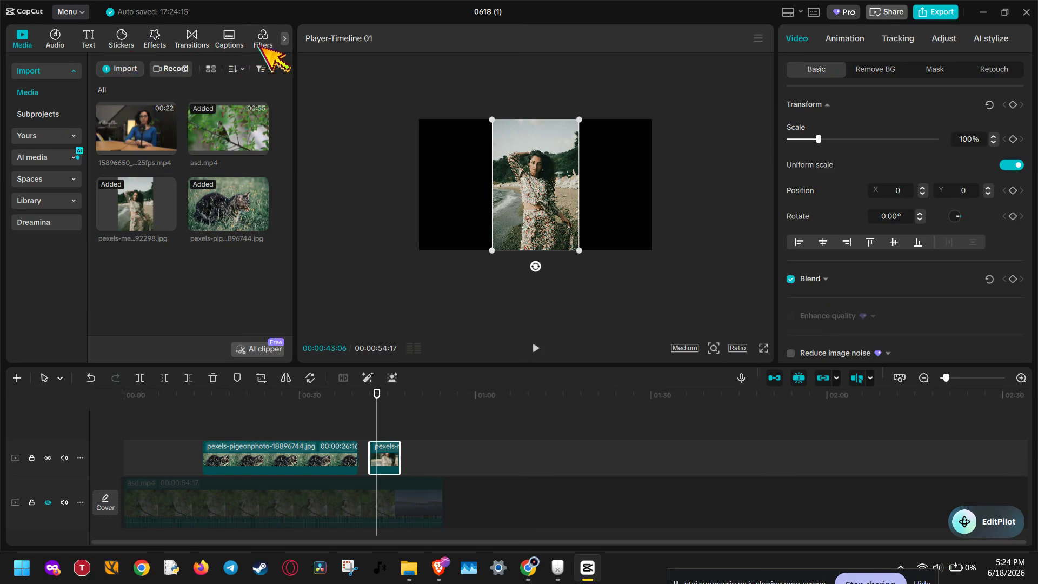
{"action": "left_click", "coordinate": [852, 40]}
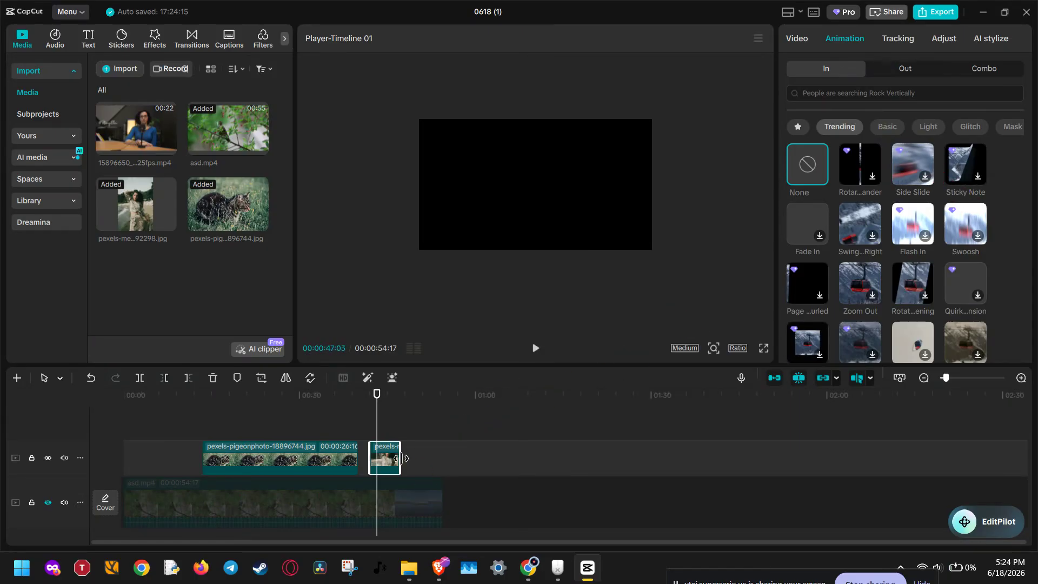
{"action": "left_click_drag", "start_coordinate": [399, 459], "coordinate": [429, 461]}
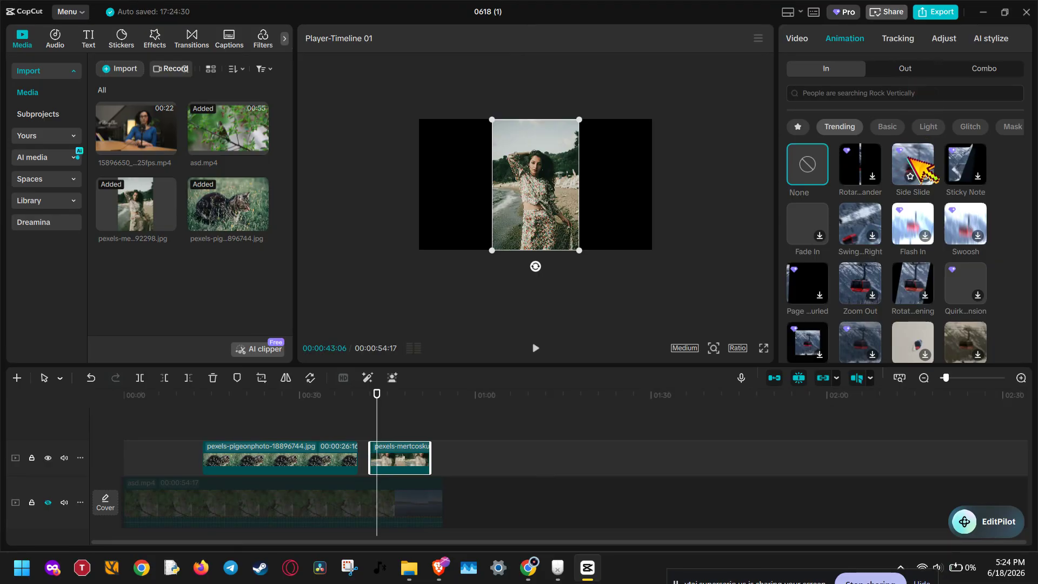
- Apply the Zoom 1 combo animation to the portrait photo clip
{"action": "left_click", "coordinate": [891, 68]}
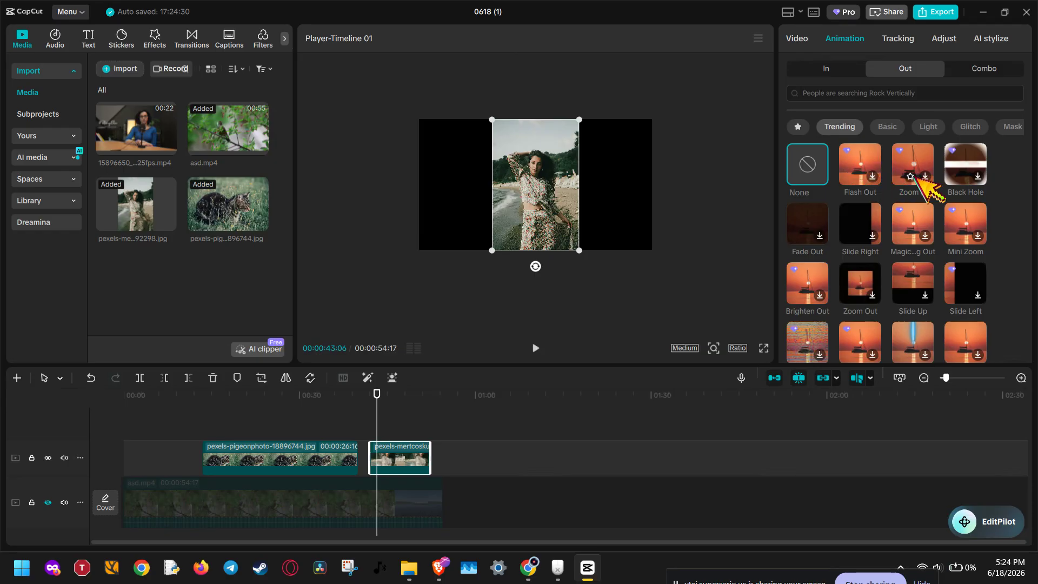
{"action": "left_click", "coordinate": [981, 70]}
{"action": "left_click", "coordinate": [856, 166]}
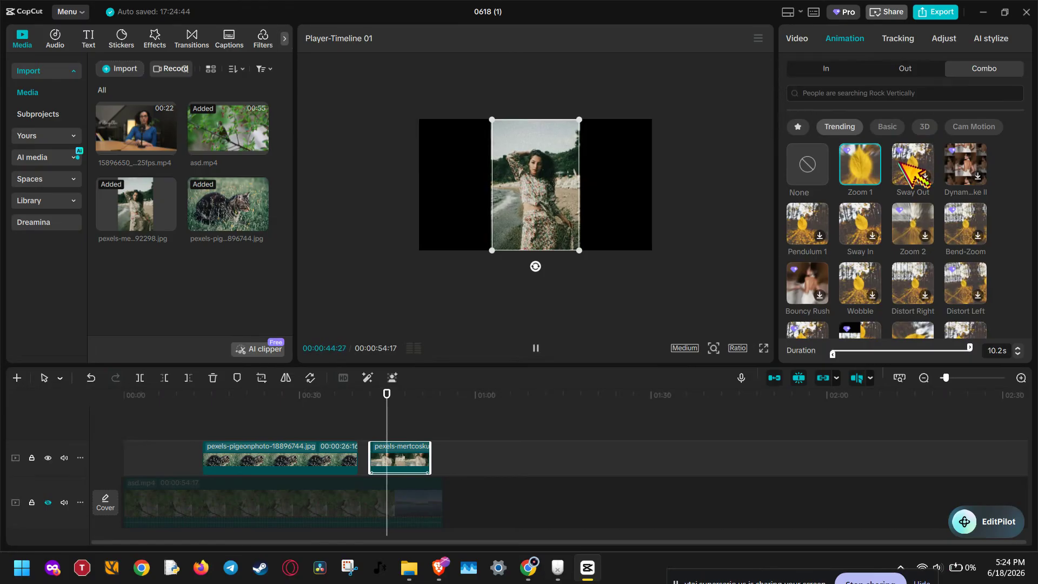
- Apply the Sway Out combo animation to the portrait photo clip and shorten it from both ends to 4.2 s
{"action": "left_click", "coordinate": [913, 172]}
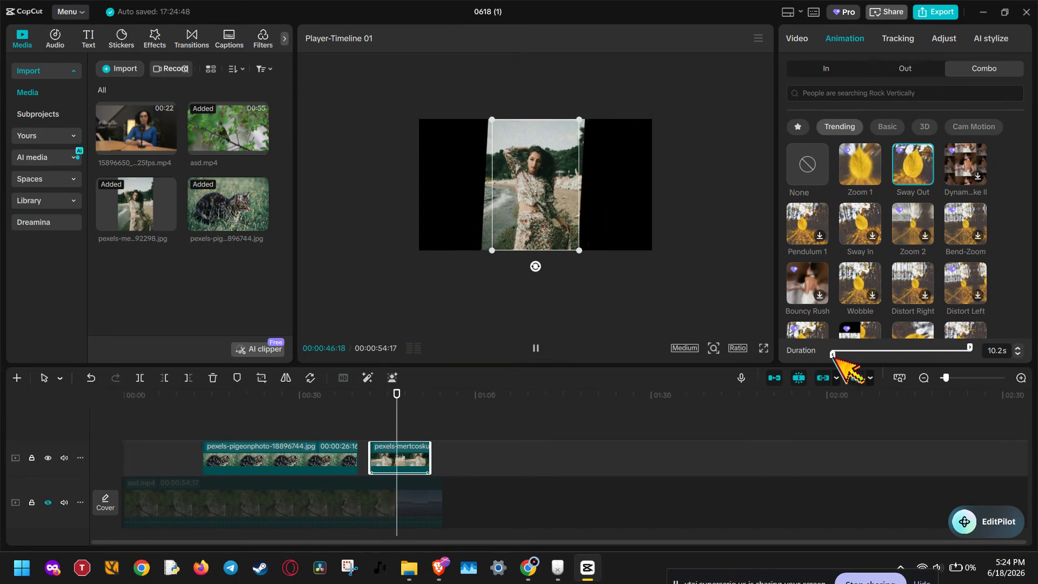
{"action": "left_click_drag", "start_coordinate": [832, 353], "coordinate": [868, 354]}
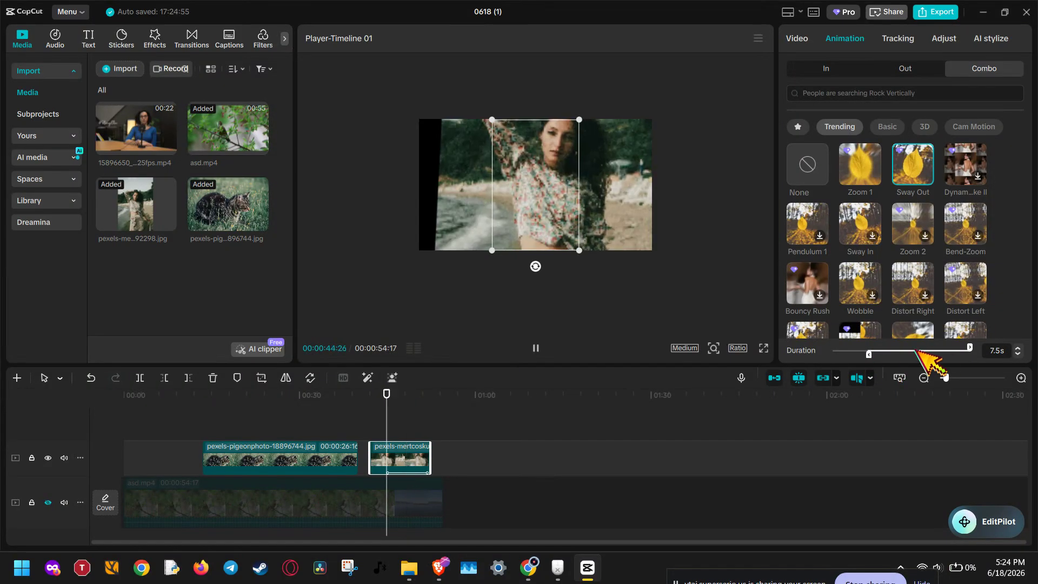
{"action": "left_click_drag", "start_coordinate": [969, 347], "coordinate": [927, 359]}
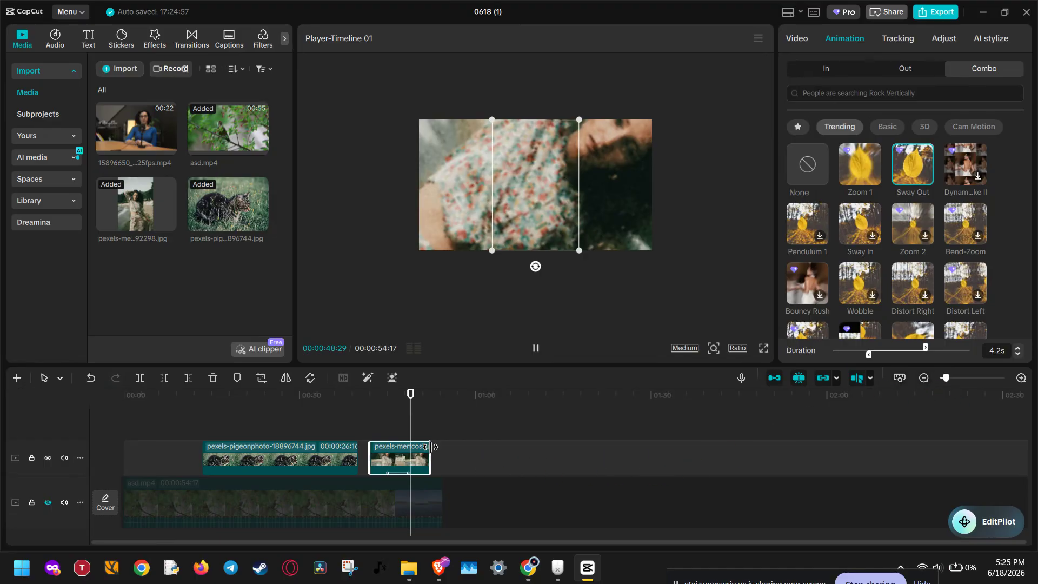
- Trim both ends of the portrait clip to about 4 seconds and set the Sway Out animation's duration to 1.8 s
{"action": "left_click_drag", "start_coordinate": [429, 450], "coordinate": [411, 454]}
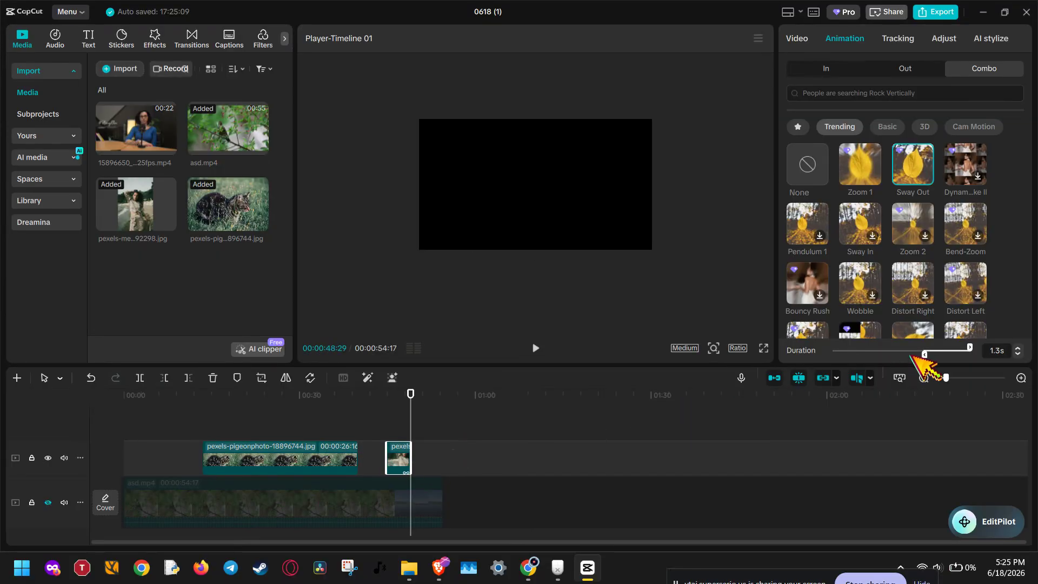
{"action": "left_click_drag", "start_coordinate": [924, 352], "coordinate": [855, 354]}
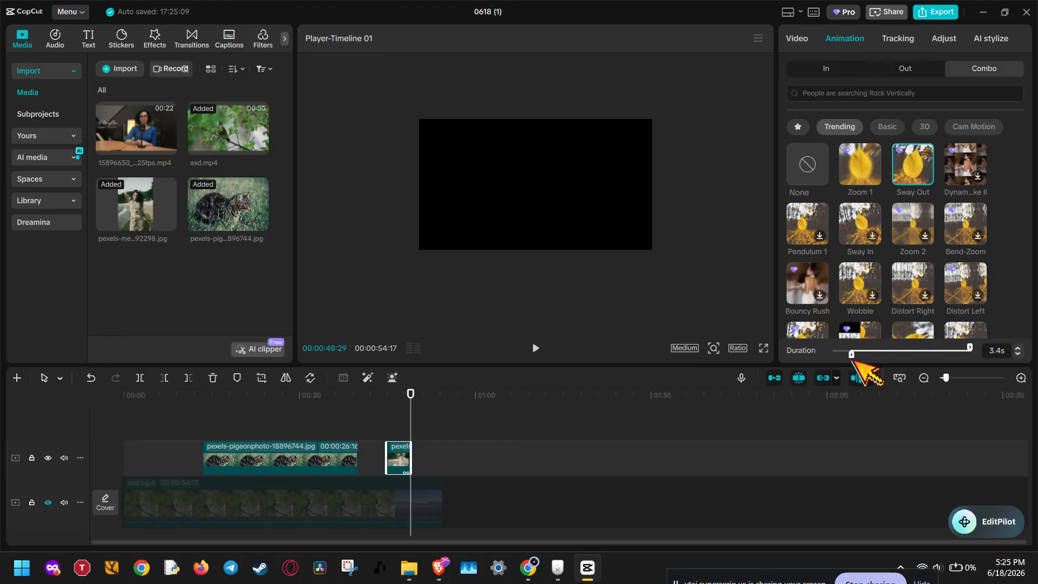
{"action": "left_click_drag", "start_coordinate": [970, 347], "coordinate": [931, 347]}
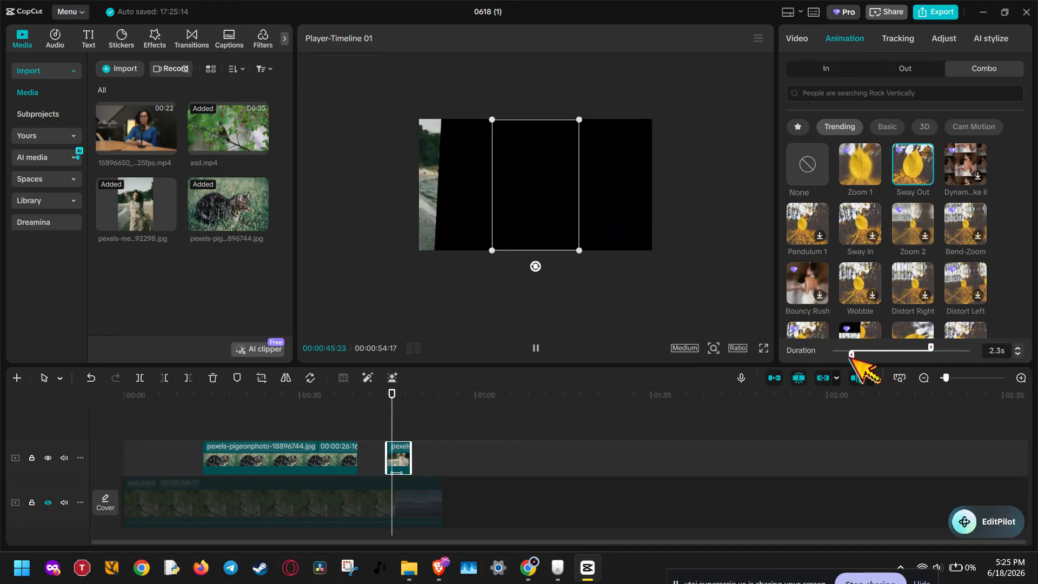
{"action": "left_click_drag", "start_coordinate": [851, 354], "coordinate": [867, 354]}
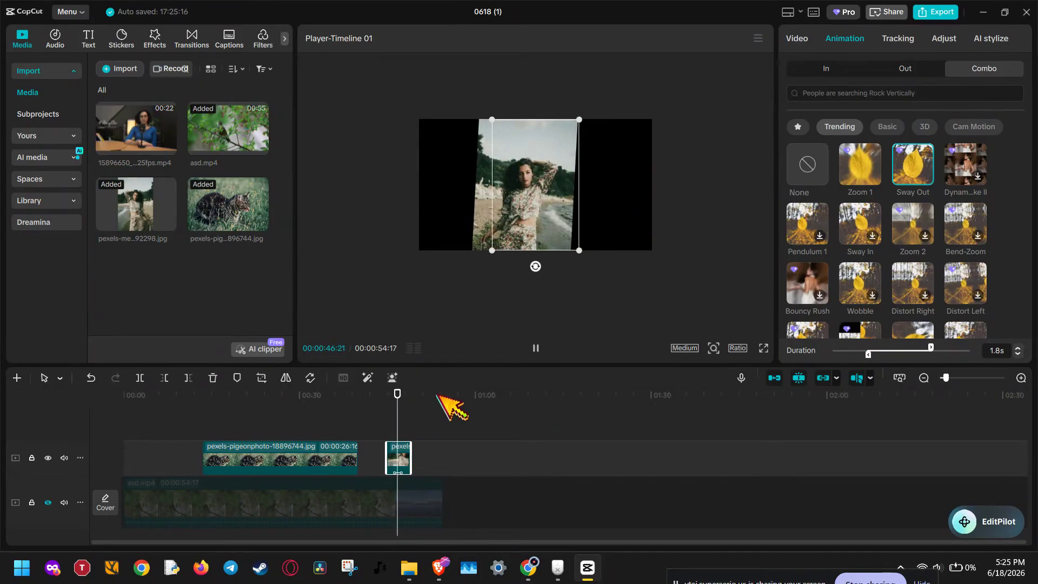
{"action": "left_click", "coordinate": [535, 348]}
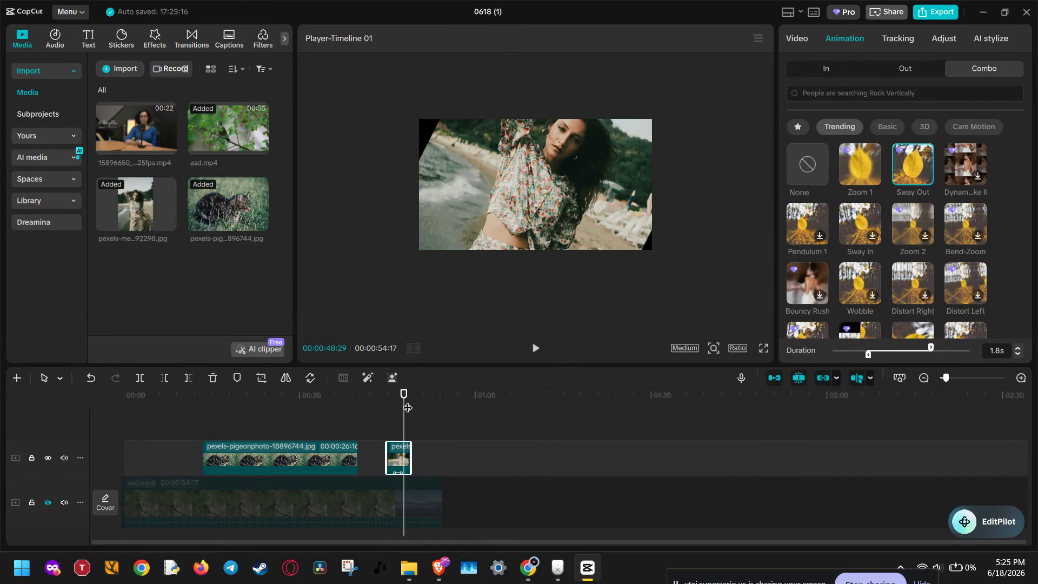
- Add the Flash In entrance and Zoom Out exit animations to the portrait clip, and play it from just before its start
{"action": "left_click", "coordinate": [826, 69]}
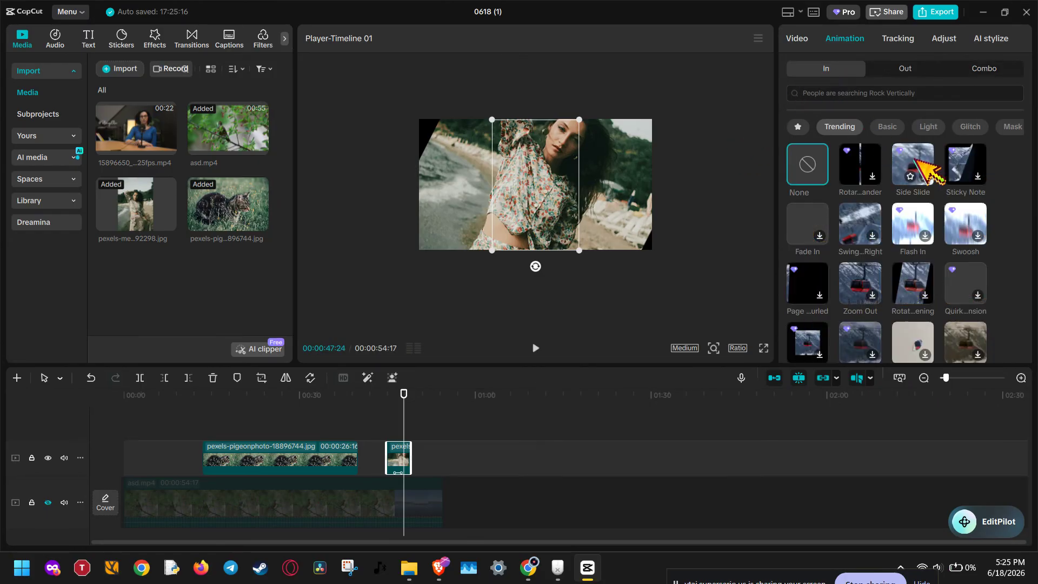
{"action": "left_click", "coordinate": [922, 214]}
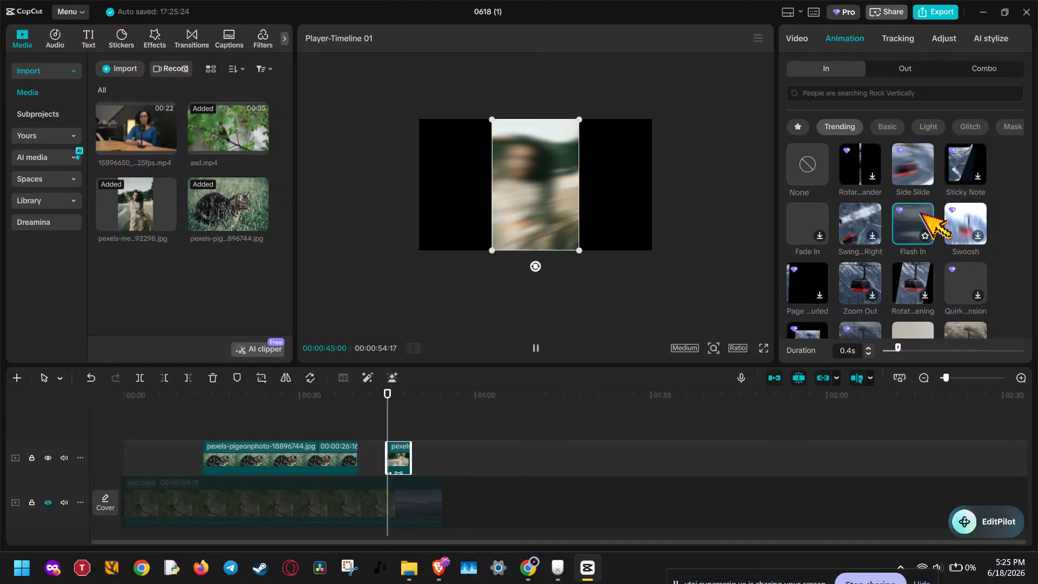
{"action": "left_click", "coordinate": [905, 69]}
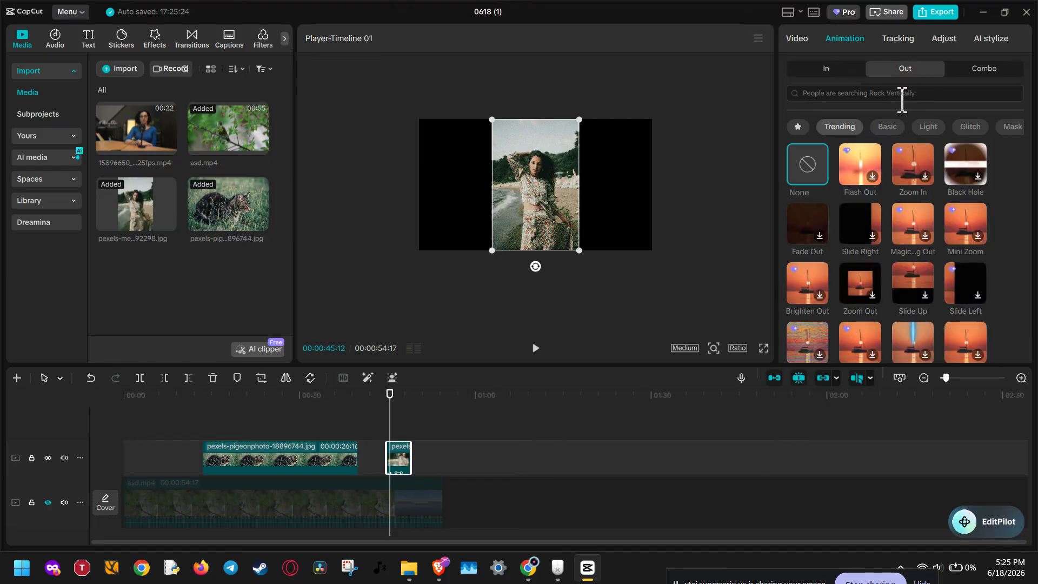
{"action": "left_click", "coordinate": [859, 277]}
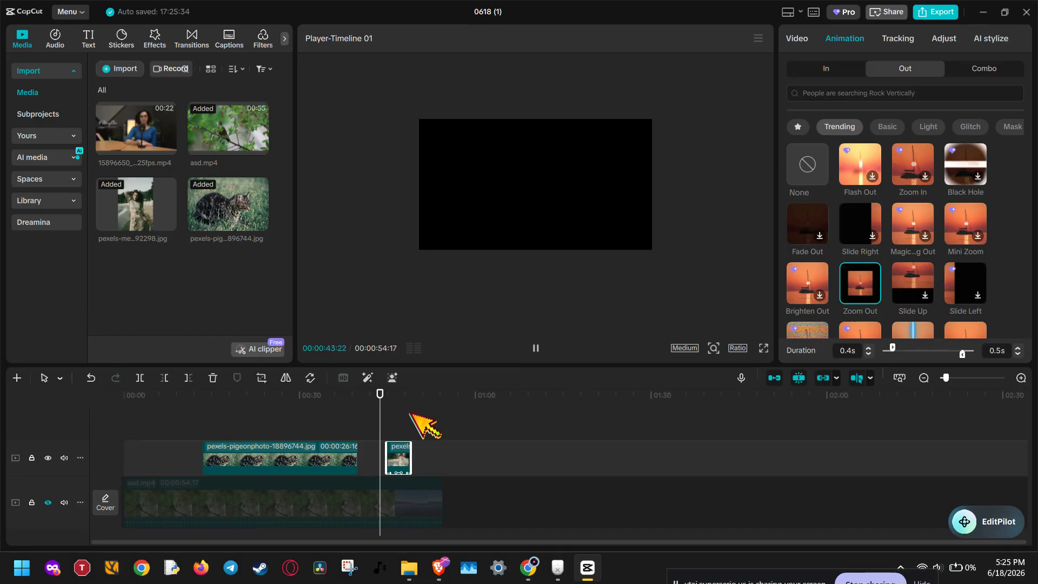
{"action": "left_click", "coordinate": [541, 348]}
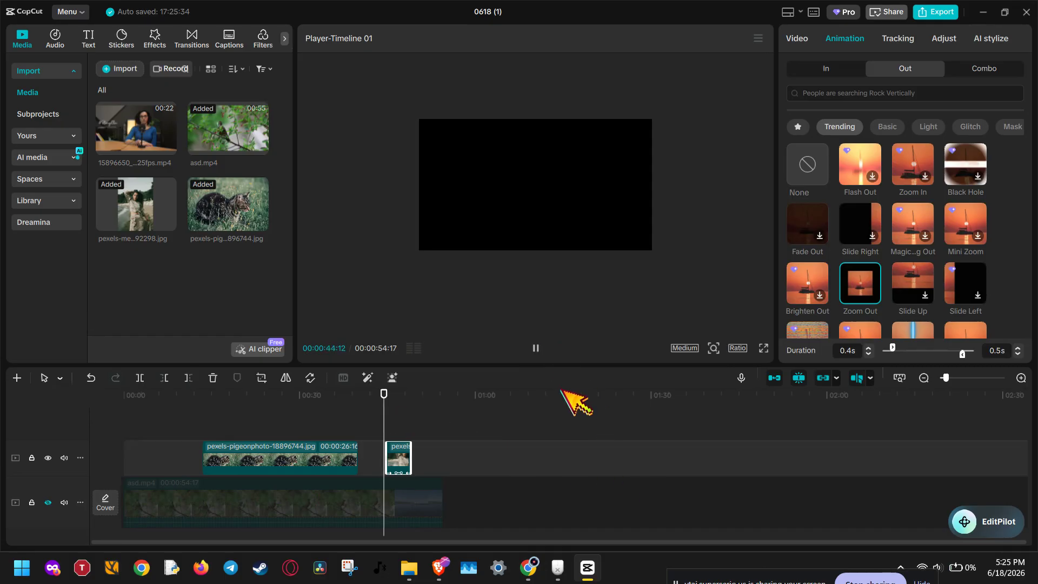